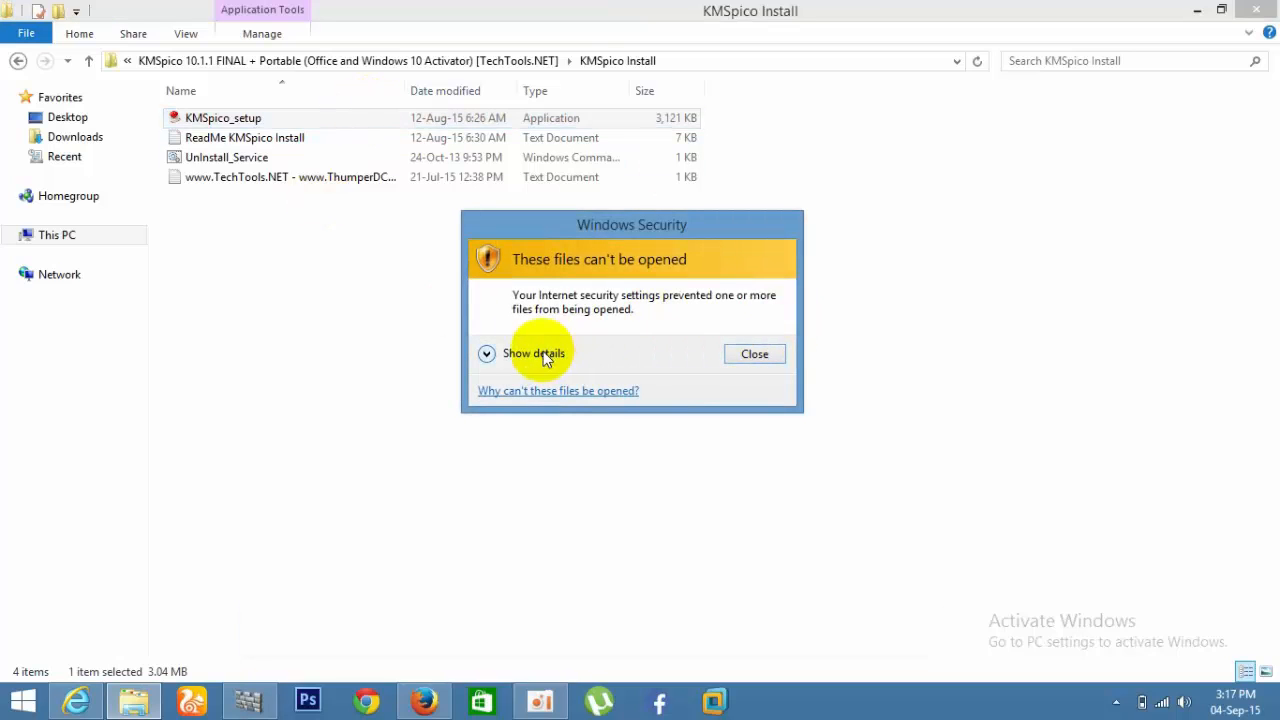
# Dismiss the blocked-file warning and bring up the Properties of KMSpico_setup
pyautogui.click(533, 353)
pyautogui.click(760, 387)
pyautogui.click(518, 117)
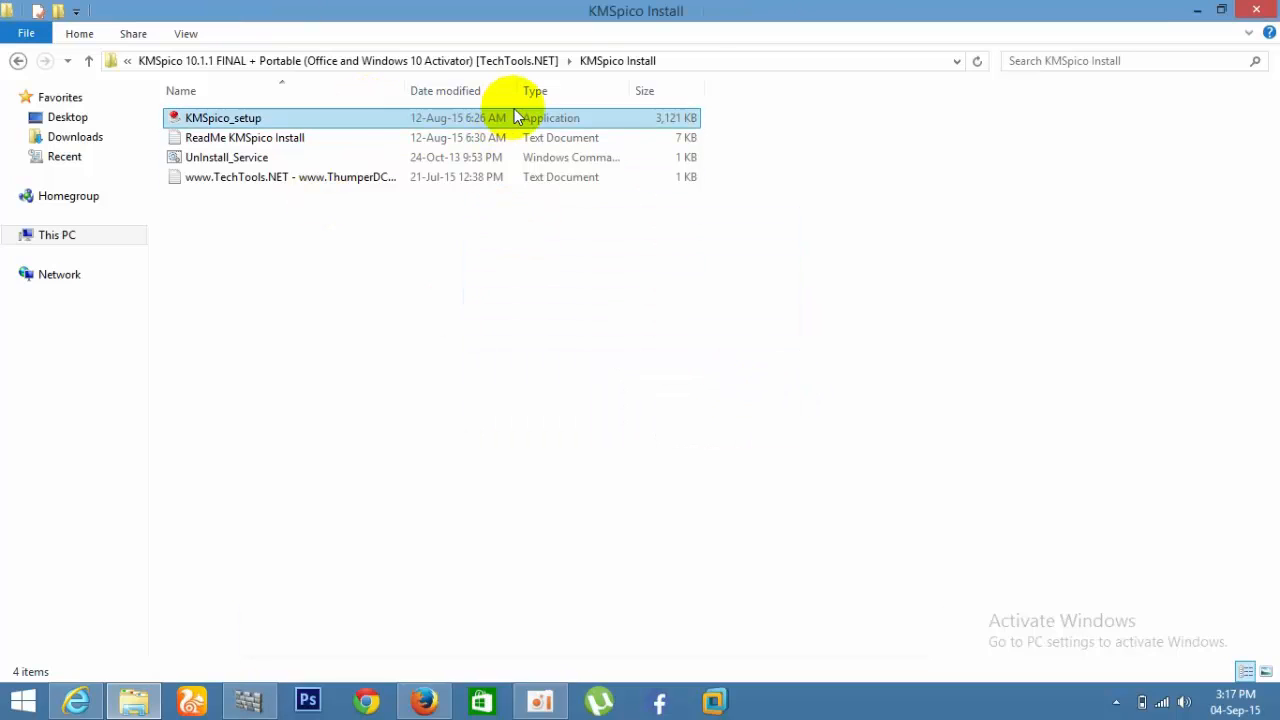
pyautogui.rightClick(518, 117)
pyautogui.click(610, 611)
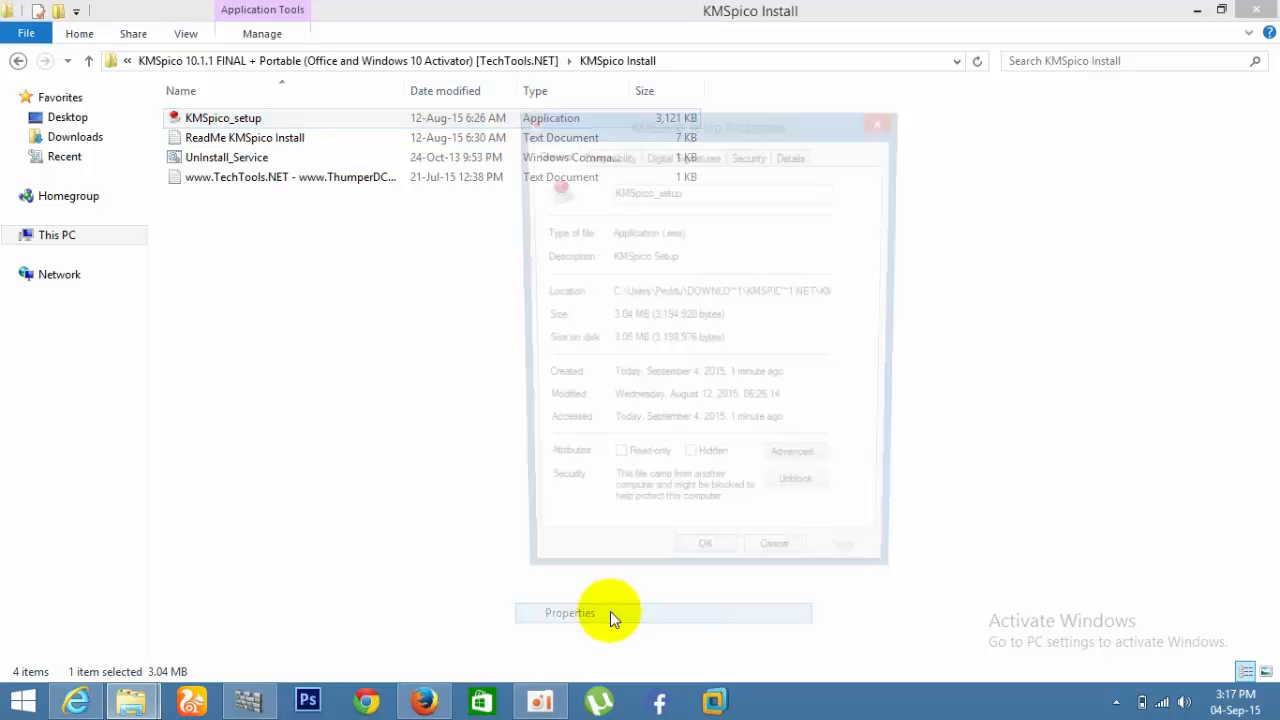
# Unblock KMSpico_setup as a file from another computer and apply the change
pyautogui.click(806, 493)
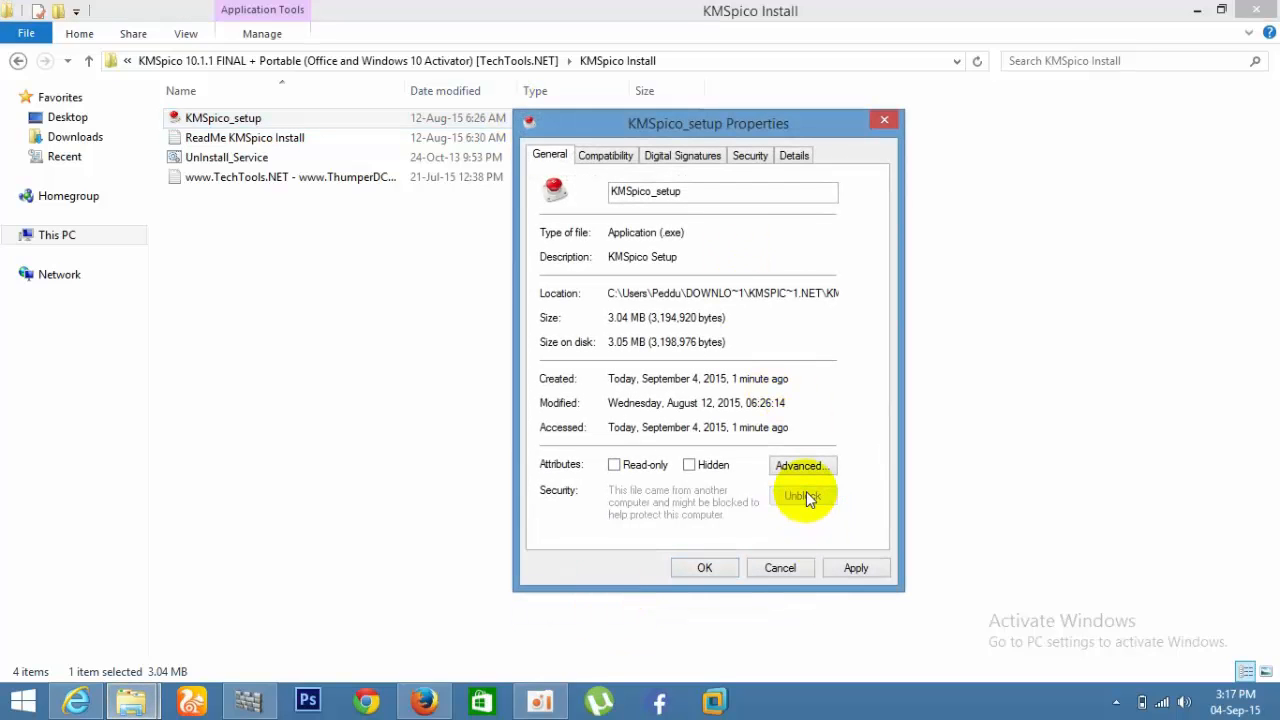
pyautogui.click(856, 568)
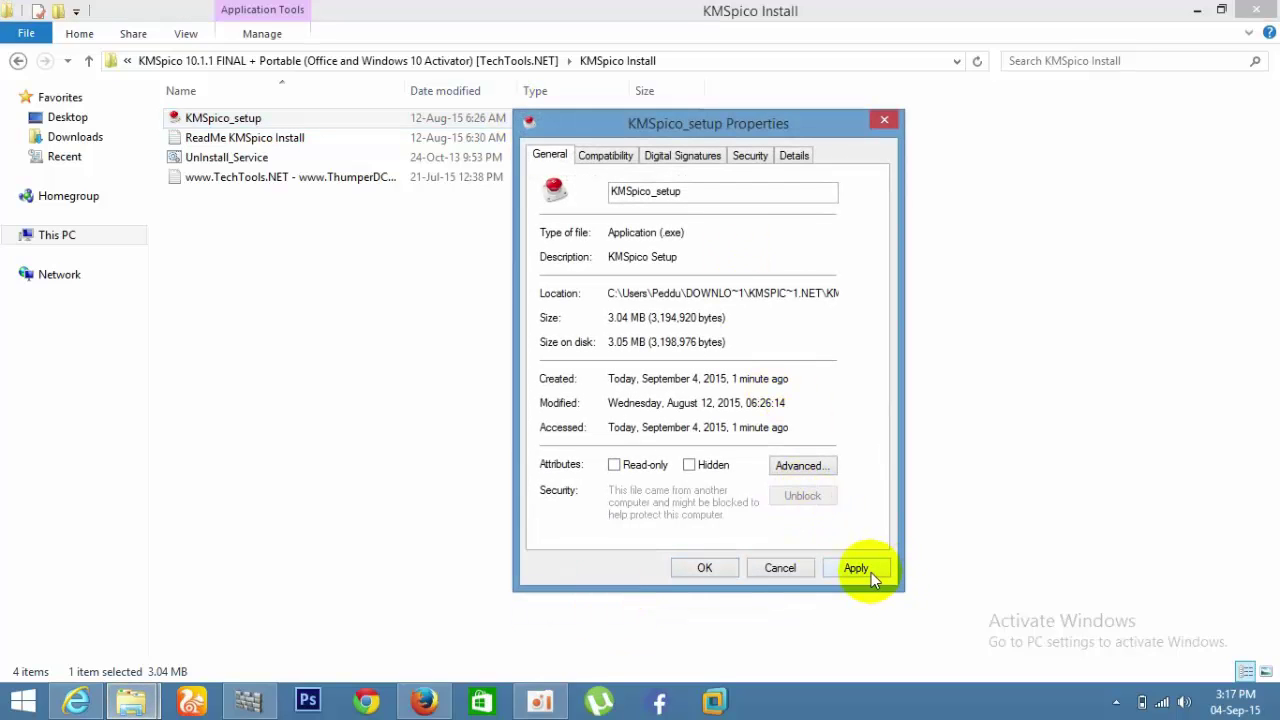
# Close the file properties and reach the Security settings in Internet Options
pyautogui.click(721, 571)
pyautogui.click(76, 700)
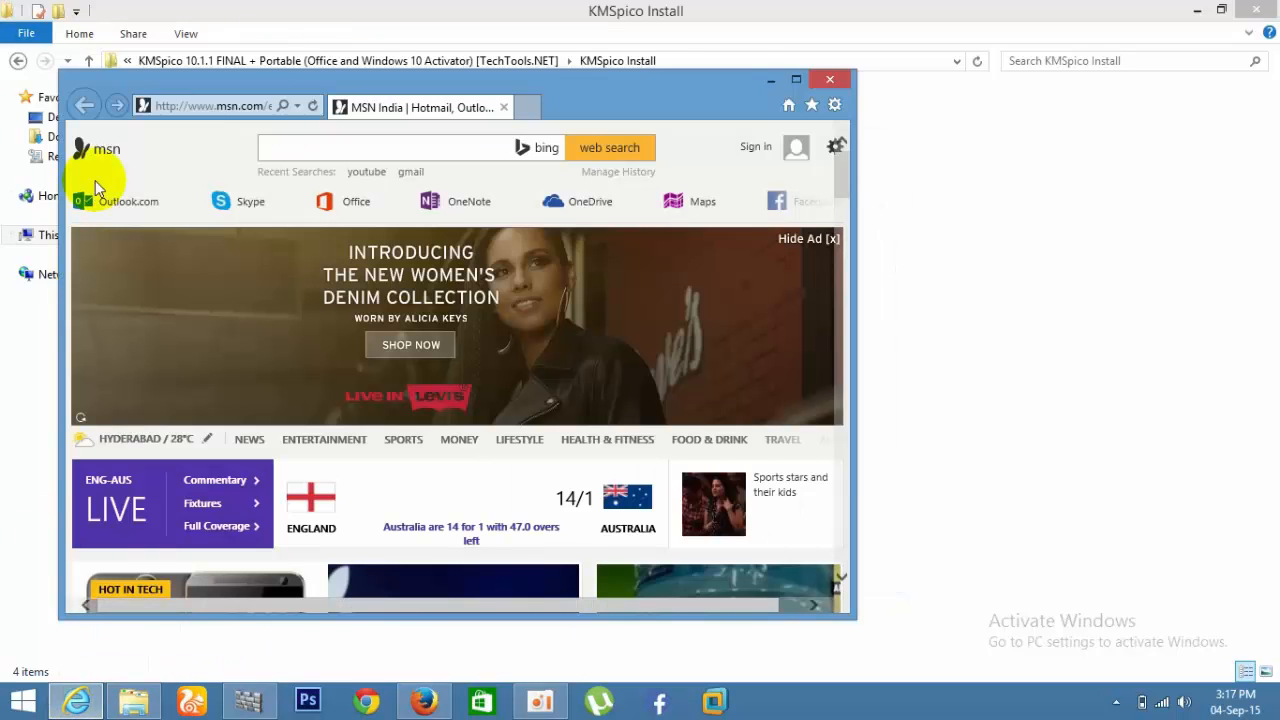
pyautogui.click(835, 147)
pyautogui.click(666, 366)
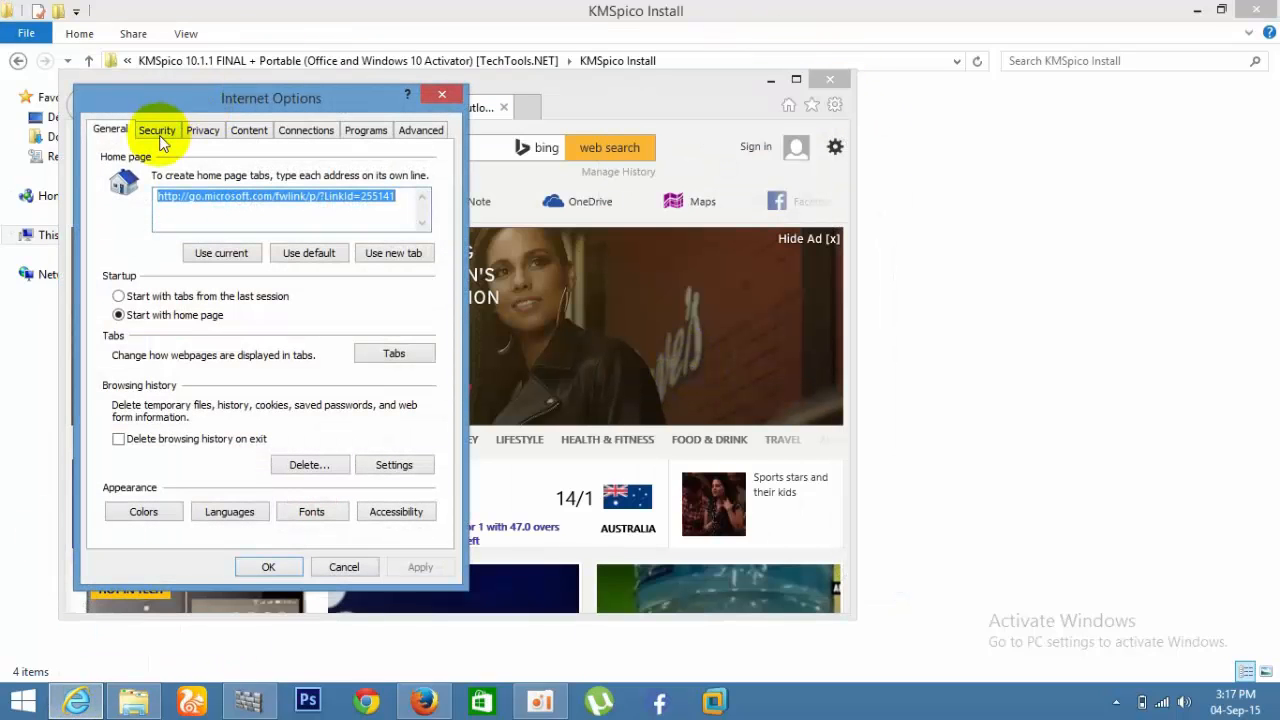
pyautogui.click(157, 130)
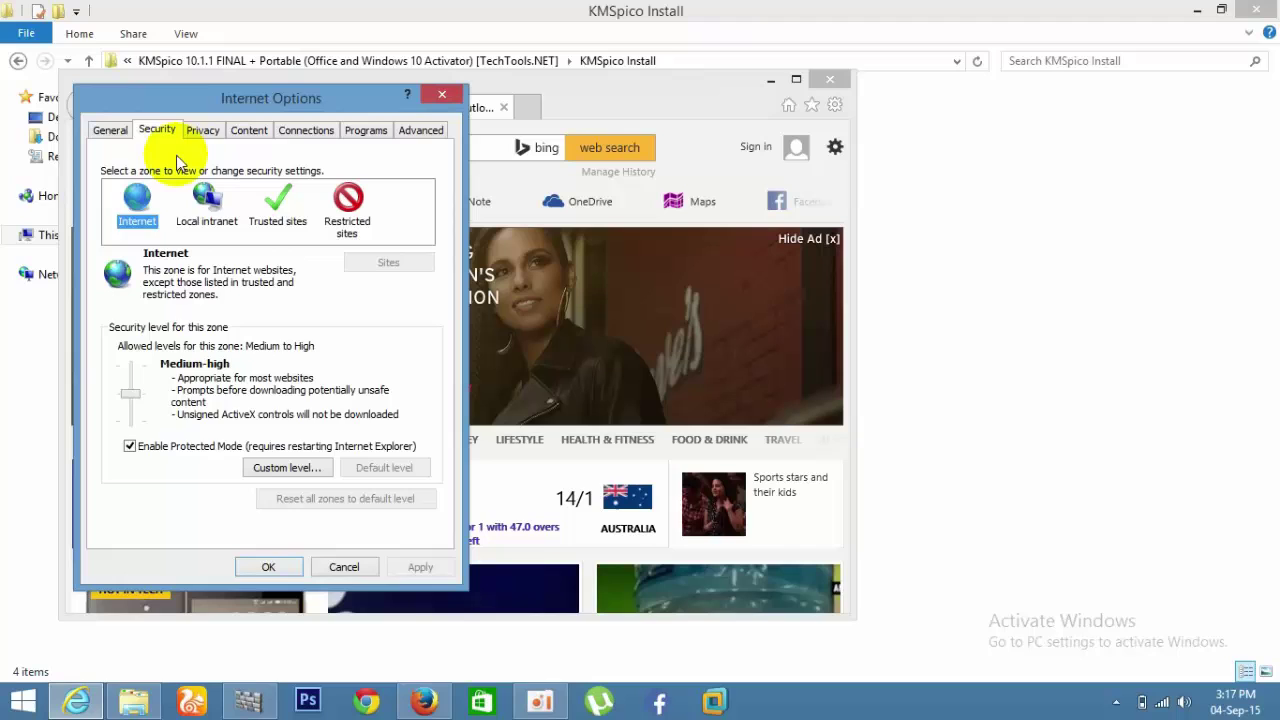
# Turn off protected mode and enable launching applications and unsafe files for the Internet zone
pyautogui.click(131, 446)
pyautogui.click(287, 468)
pyautogui.click(213, 385)
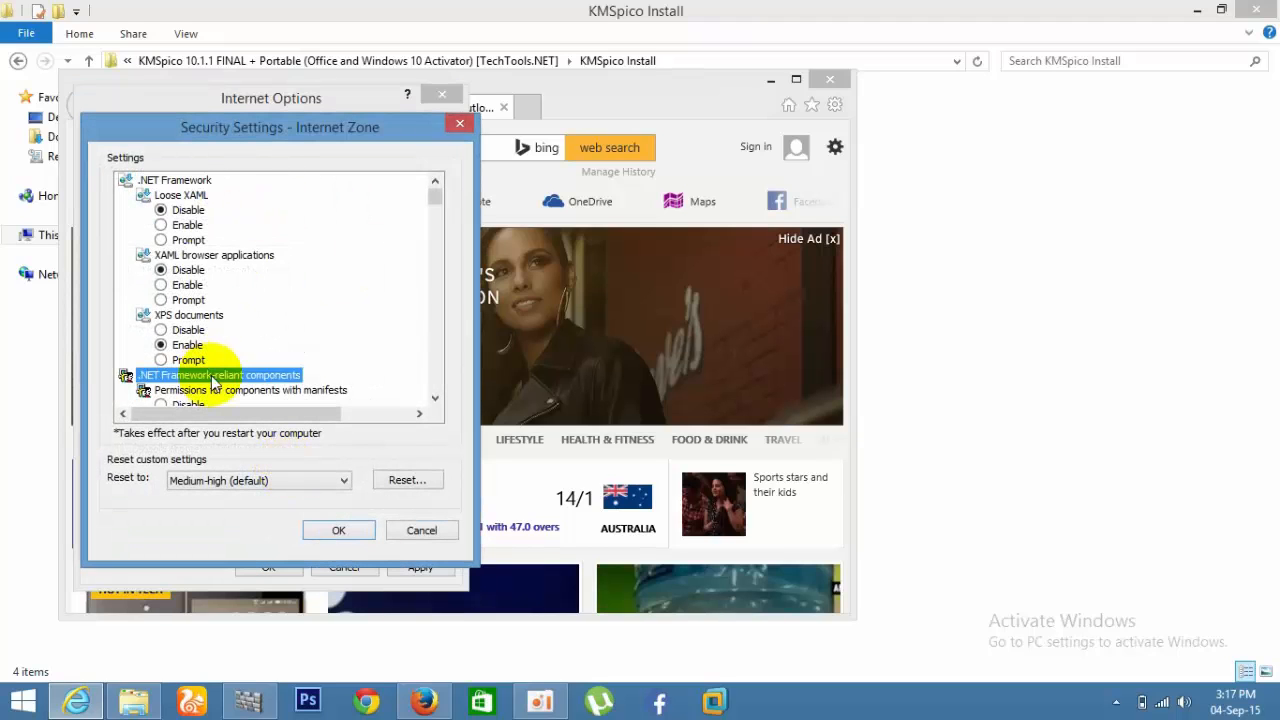
pyautogui.scroll(-2, 430, 380)
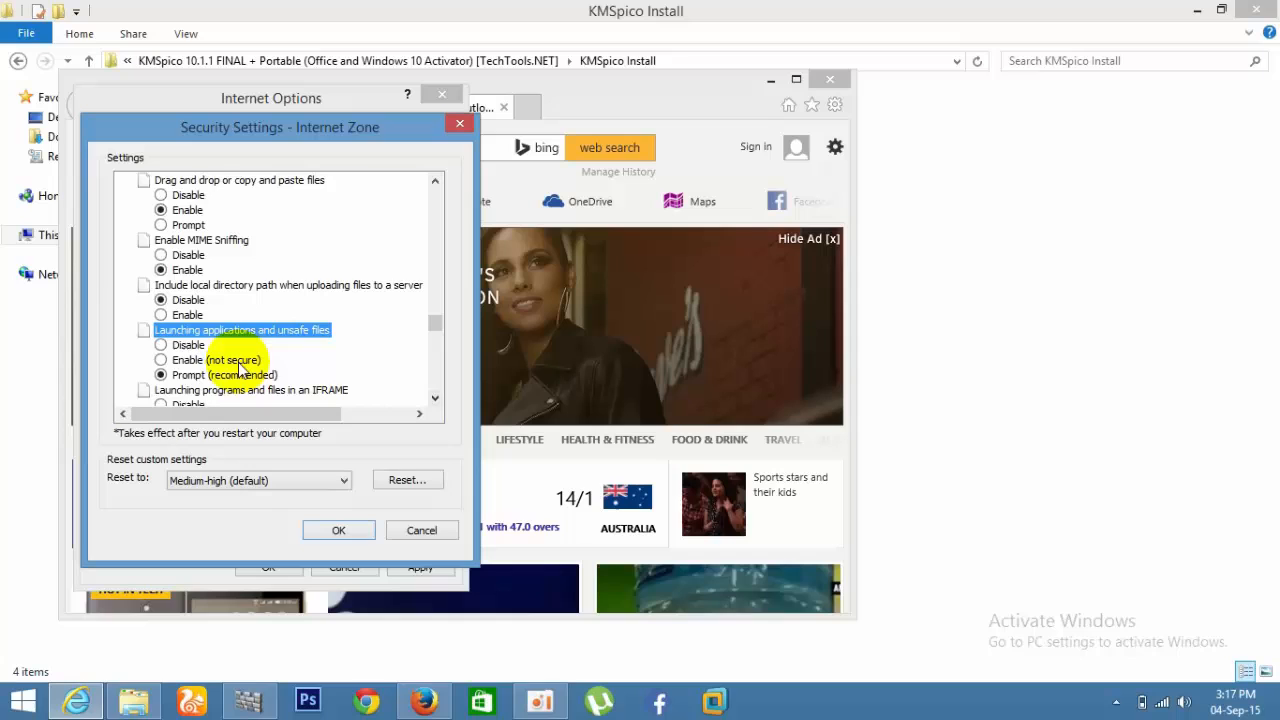
pyautogui.click(233, 365)
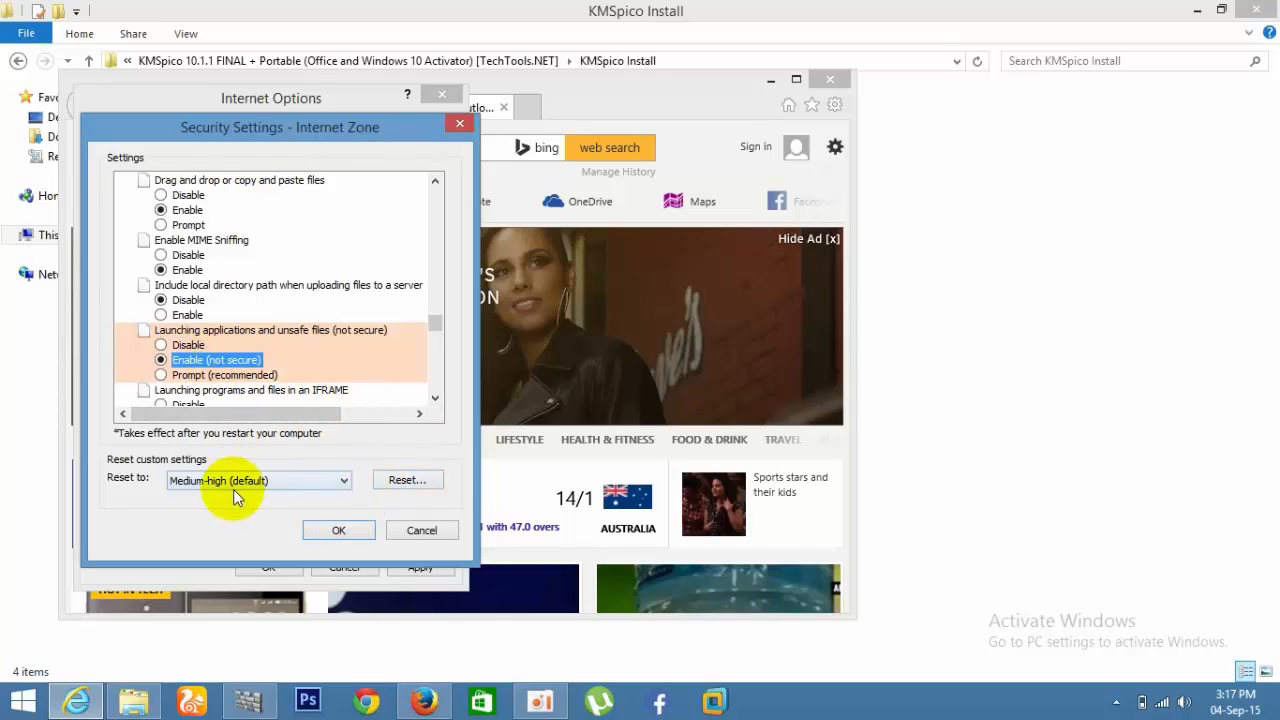
# Set the reset level to Medium and accept the custom Internet zone settings despite the warning
pyautogui.click(300, 480)
pyautogui.click(250, 510)
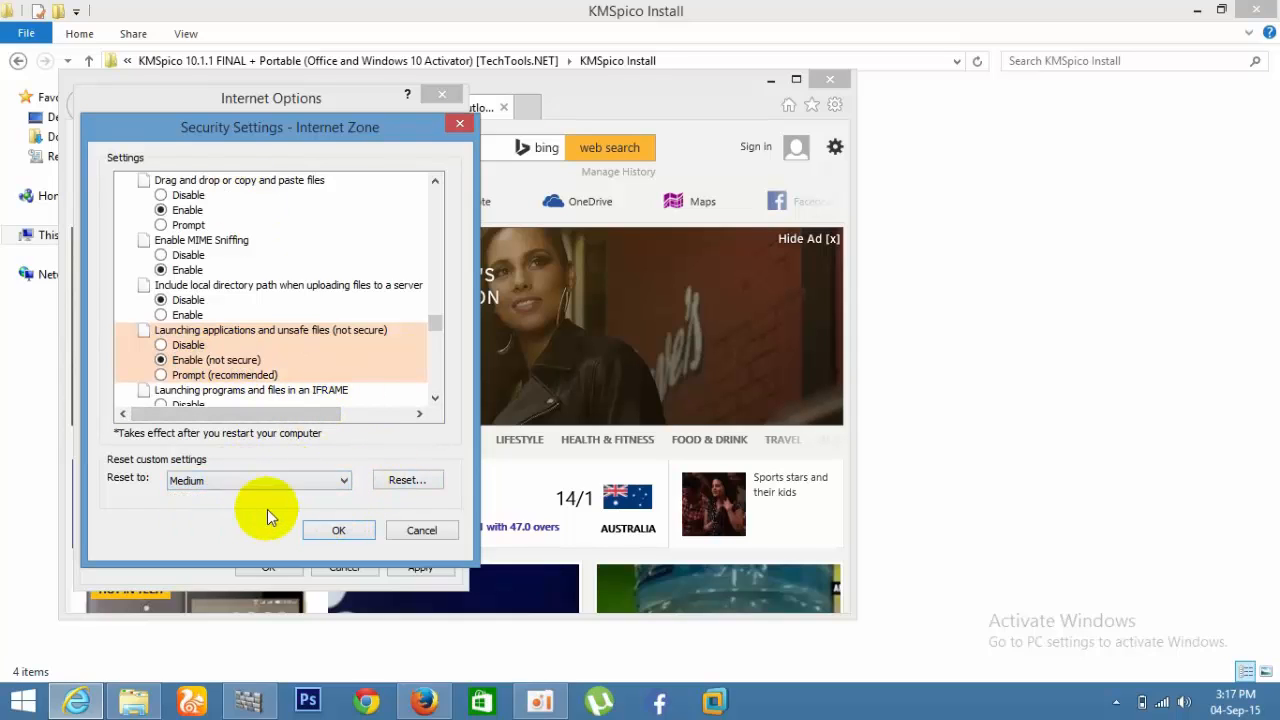
pyautogui.click(339, 530)
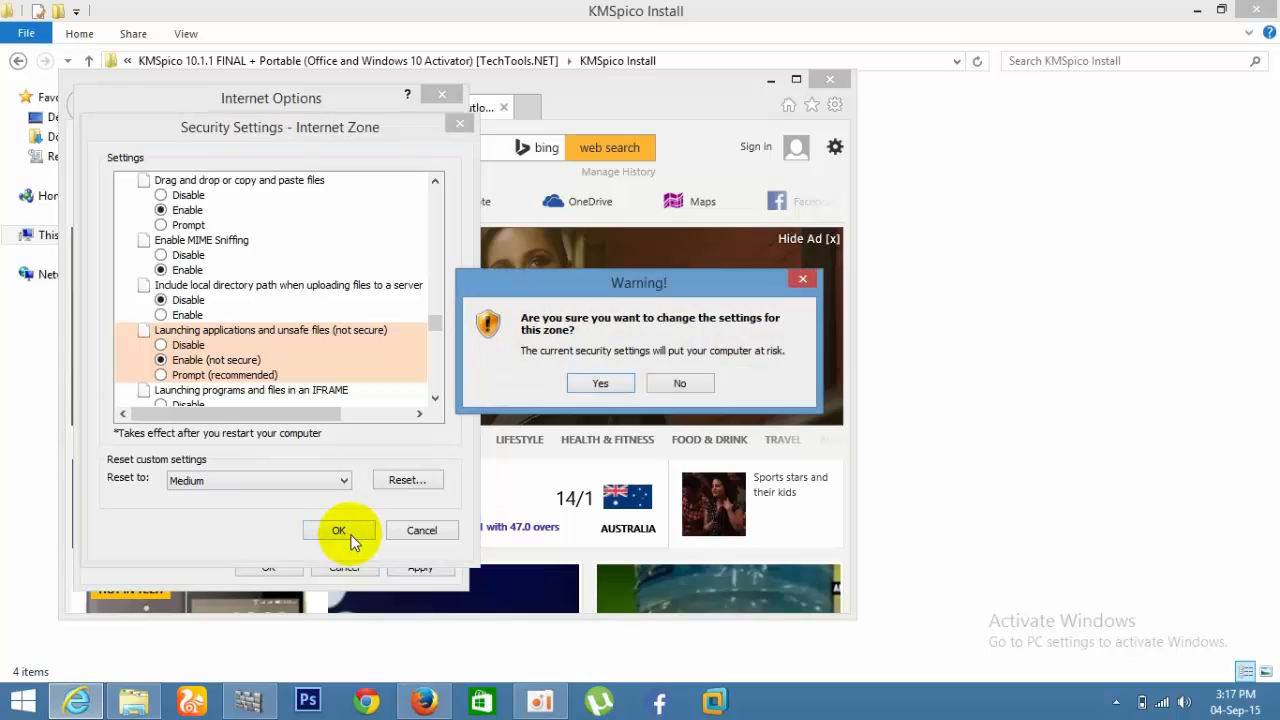
pyautogui.click(607, 383)
# Enable launching applications and unsafe files in the Restricted sites custom level
pyautogui.click(347, 205)
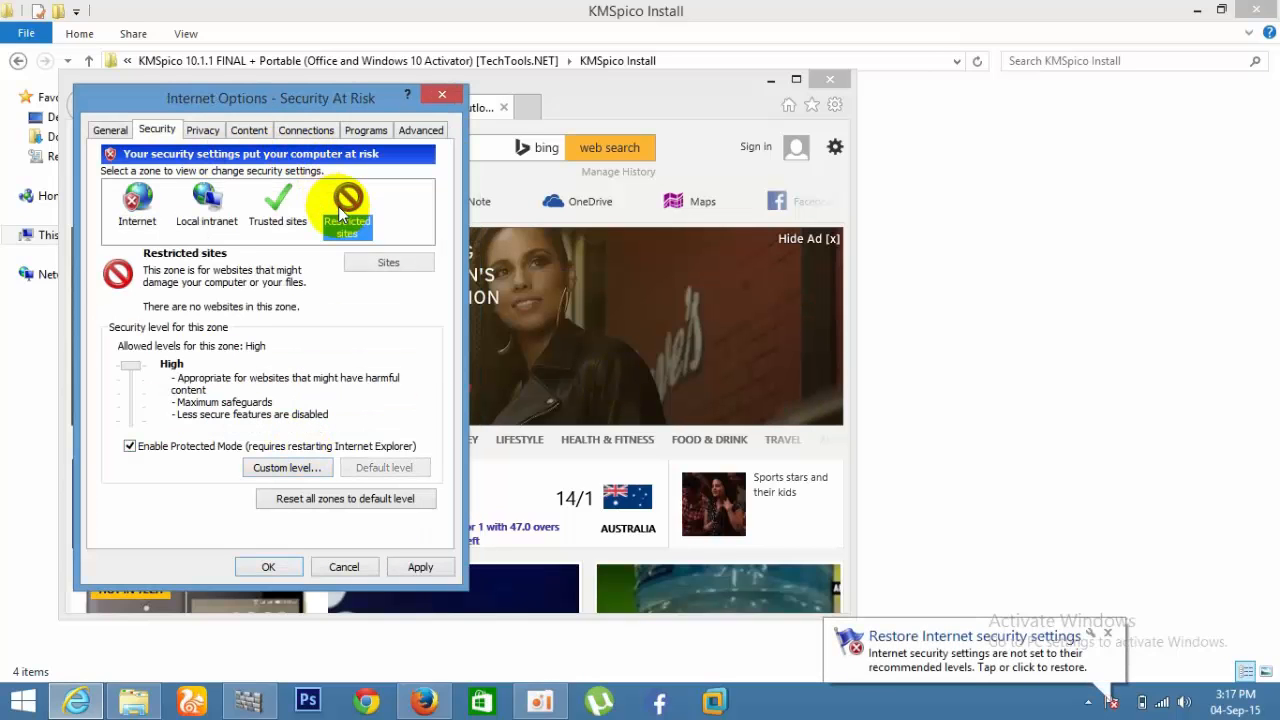
pyautogui.click(287, 467)
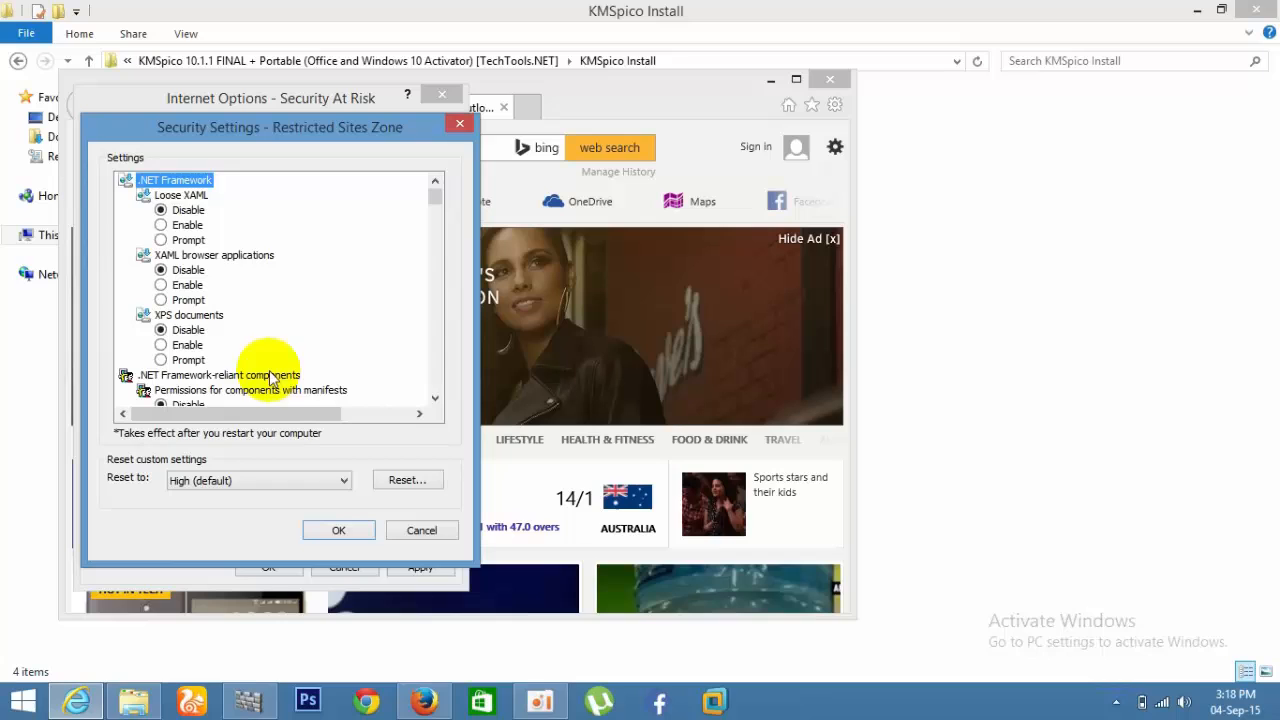
pyautogui.click(220, 375)
pyautogui.scroll(-5, 237, 371)
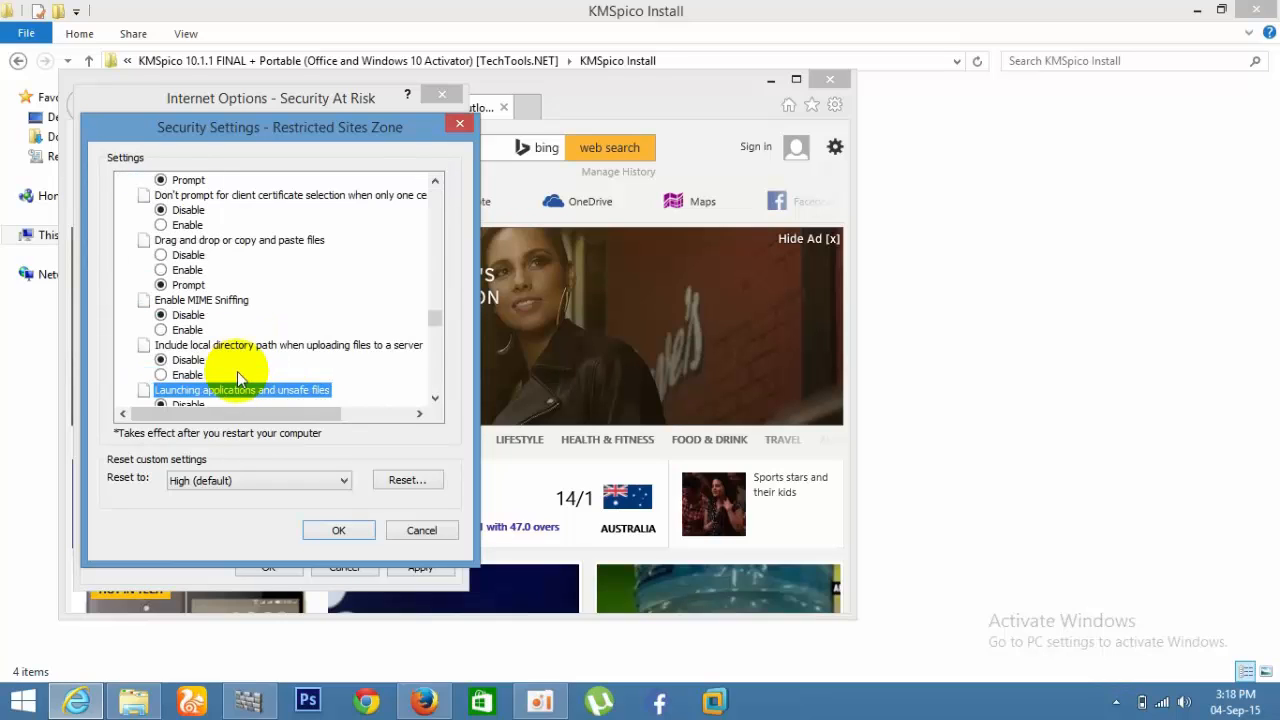
pyautogui.click(436, 398)
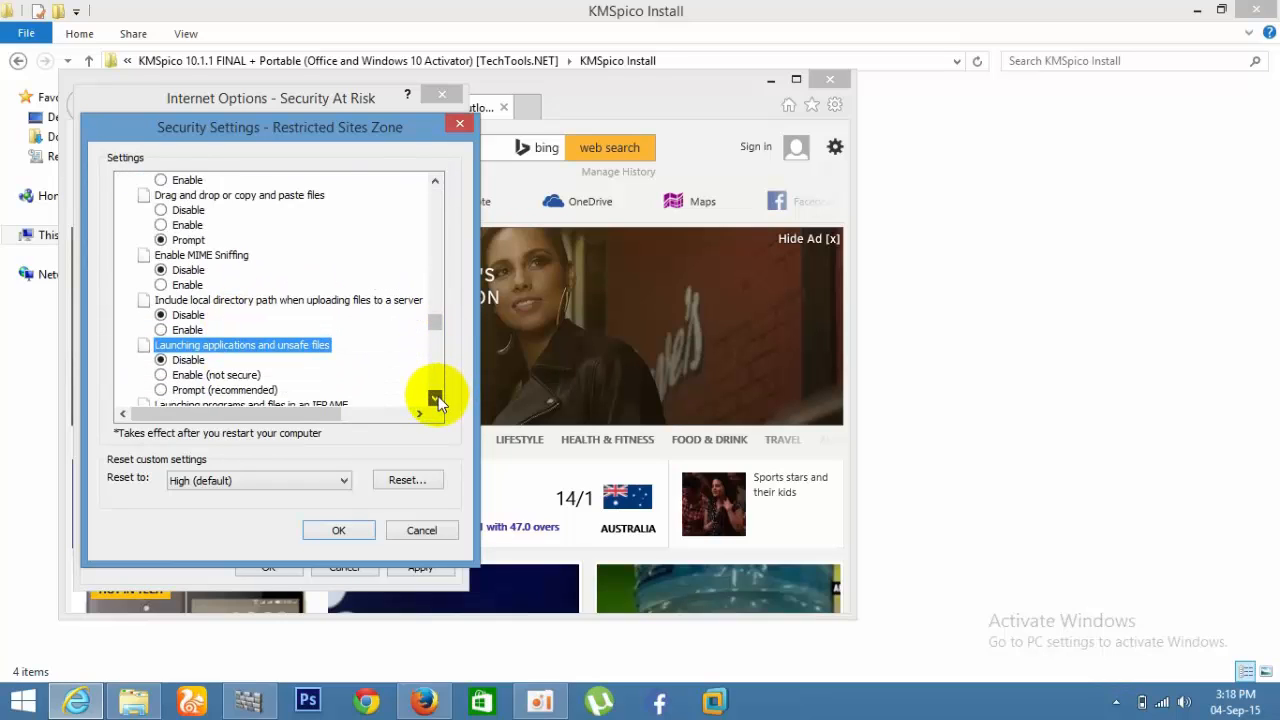
pyautogui.click(438, 396)
pyautogui.click(215, 360)
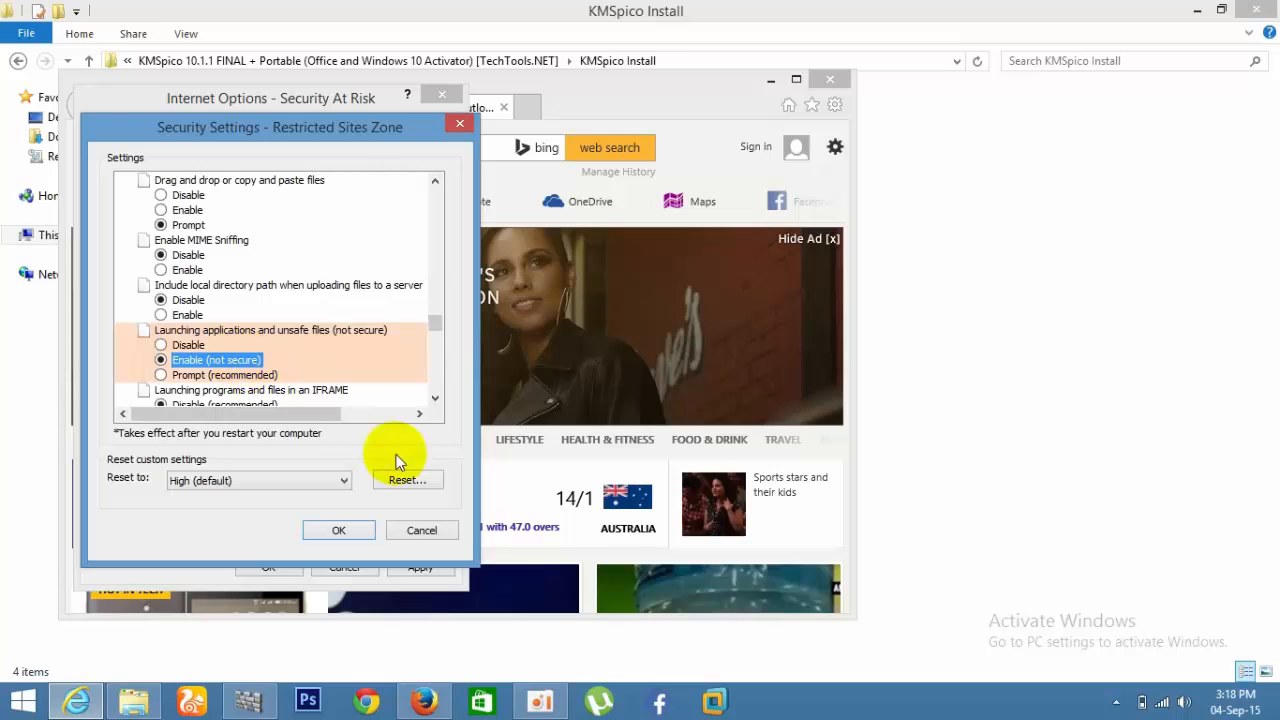
# Leave the reset level unchanged and confirm the custom Restricted sites settings
pyautogui.click(344, 481)
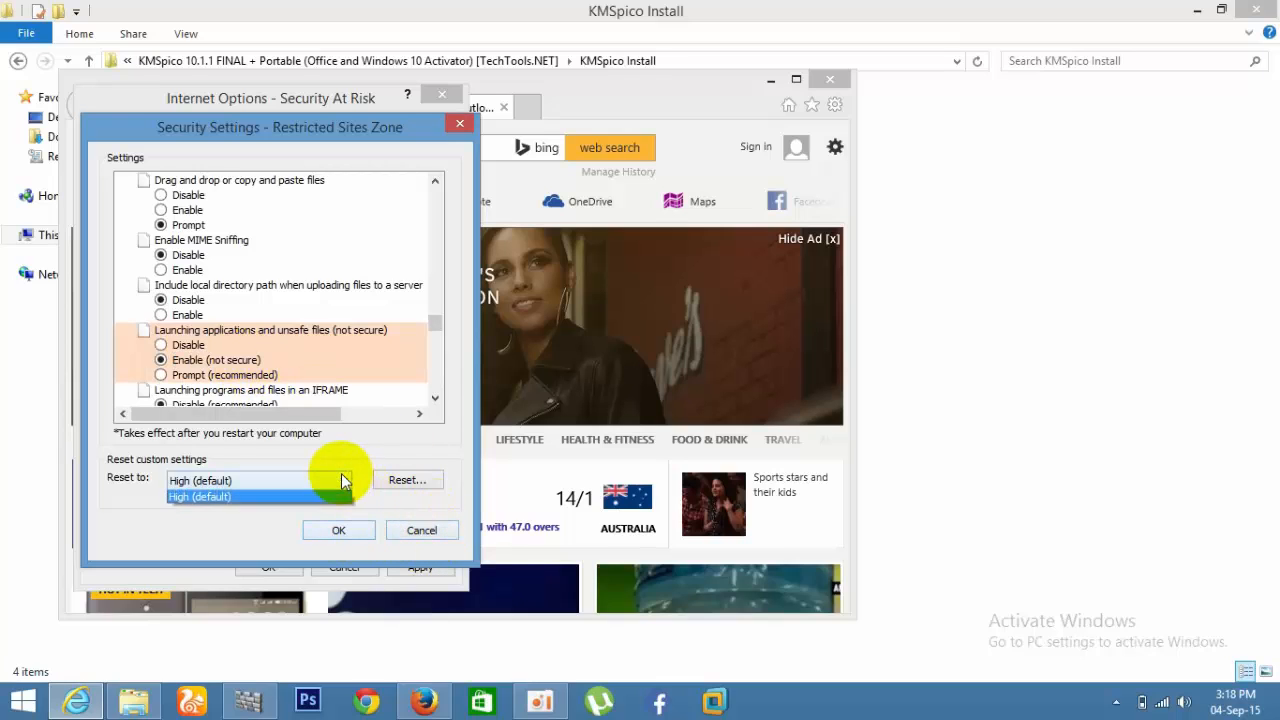
pyautogui.click(250, 496)
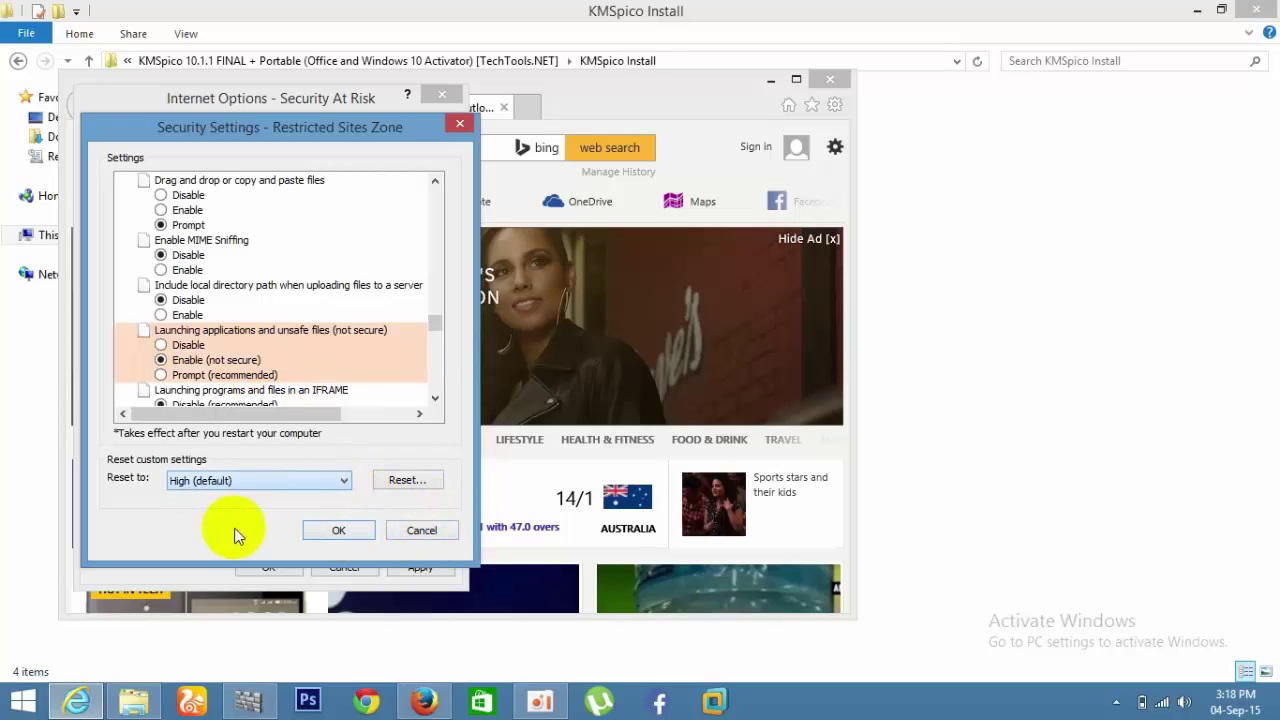
pyautogui.click(340, 530)
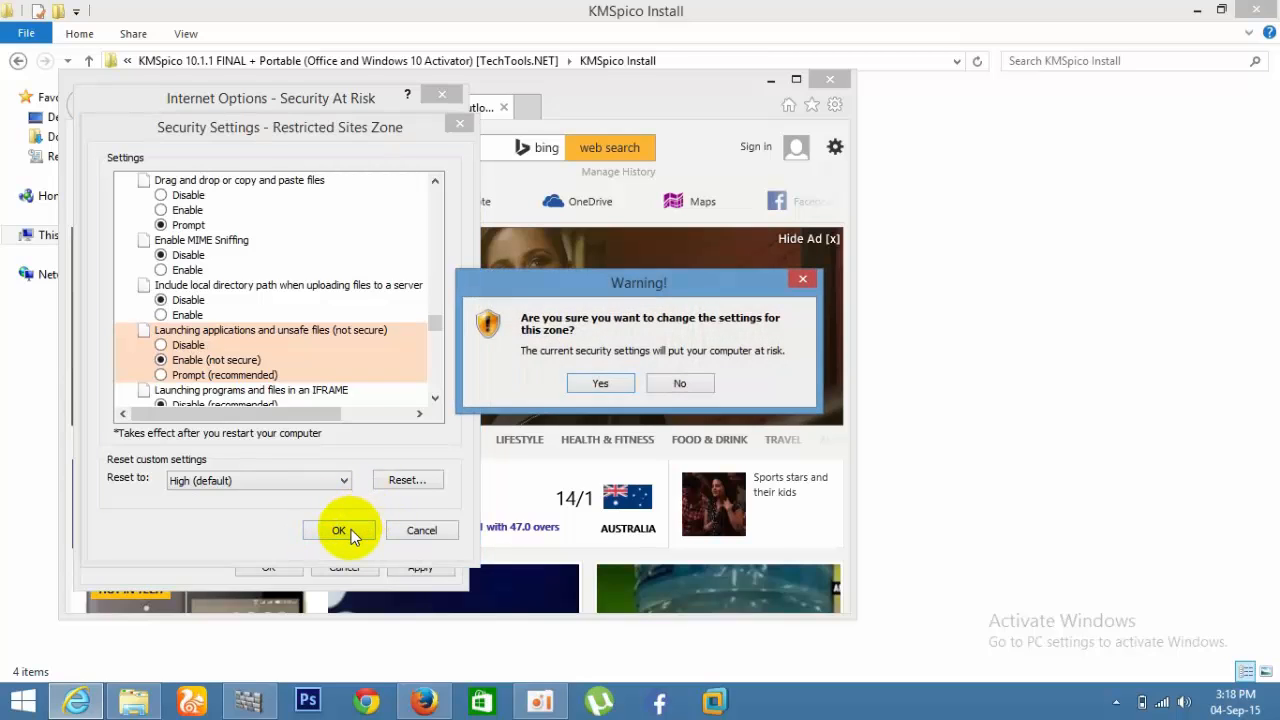
pyautogui.click(605, 382)
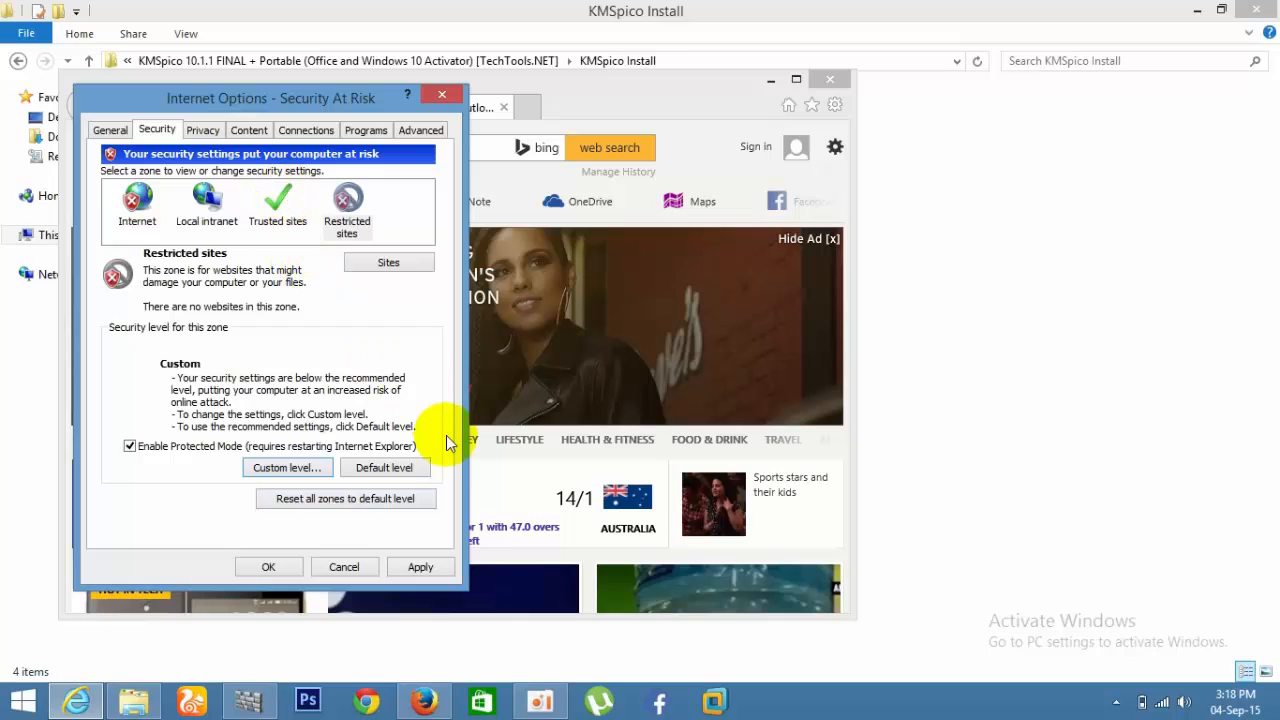
# Apply the loosened zone security, accept the warning and close Internet Options
pyautogui.click(420, 567)
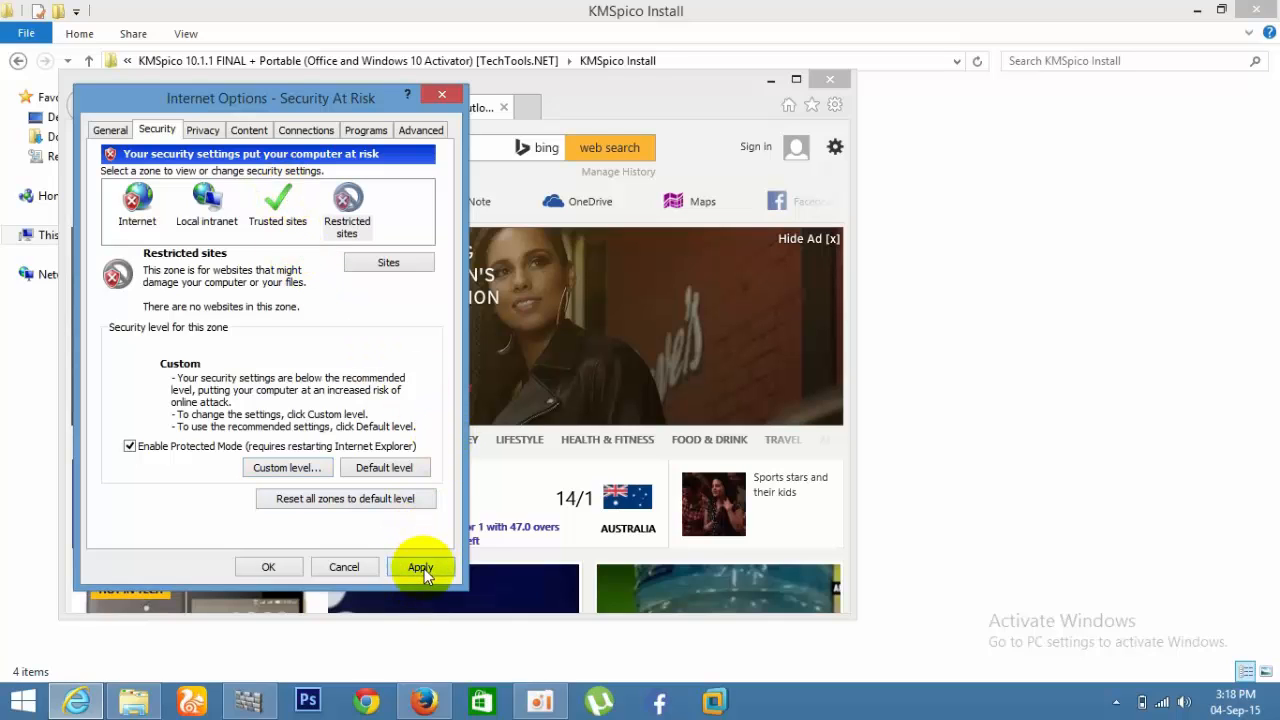
pyautogui.click(693, 348)
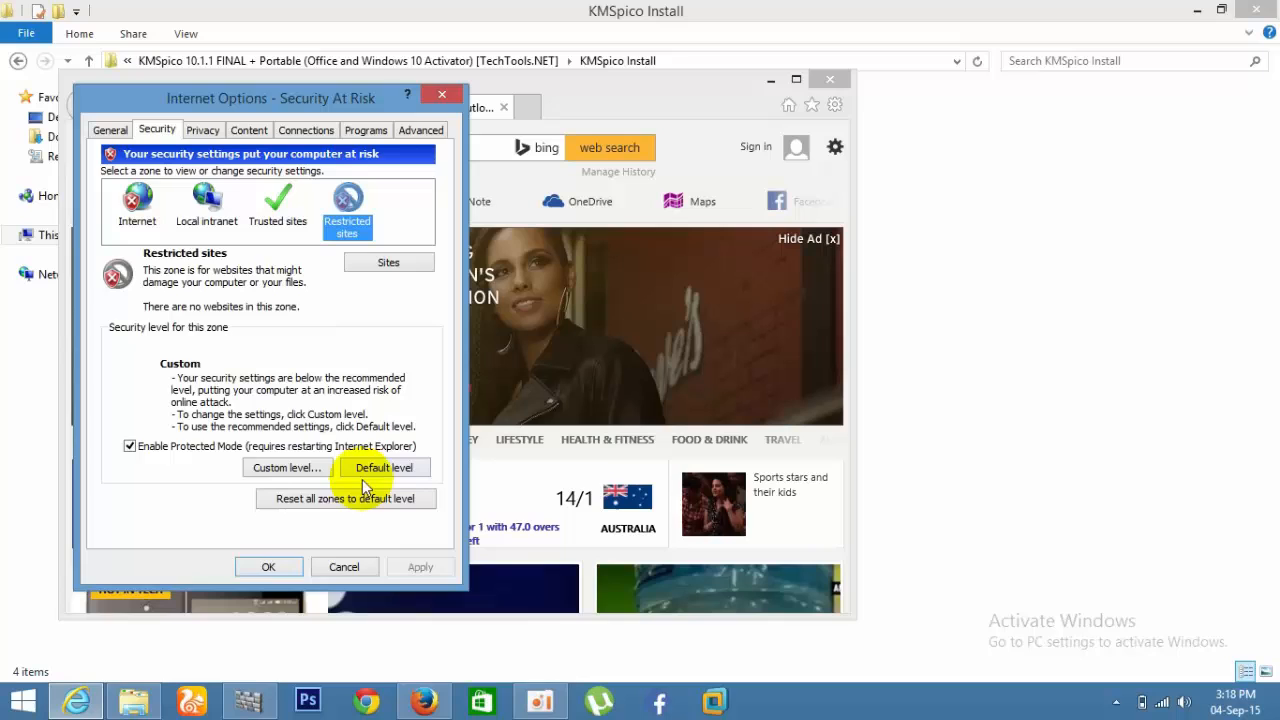
pyautogui.click(268, 567)
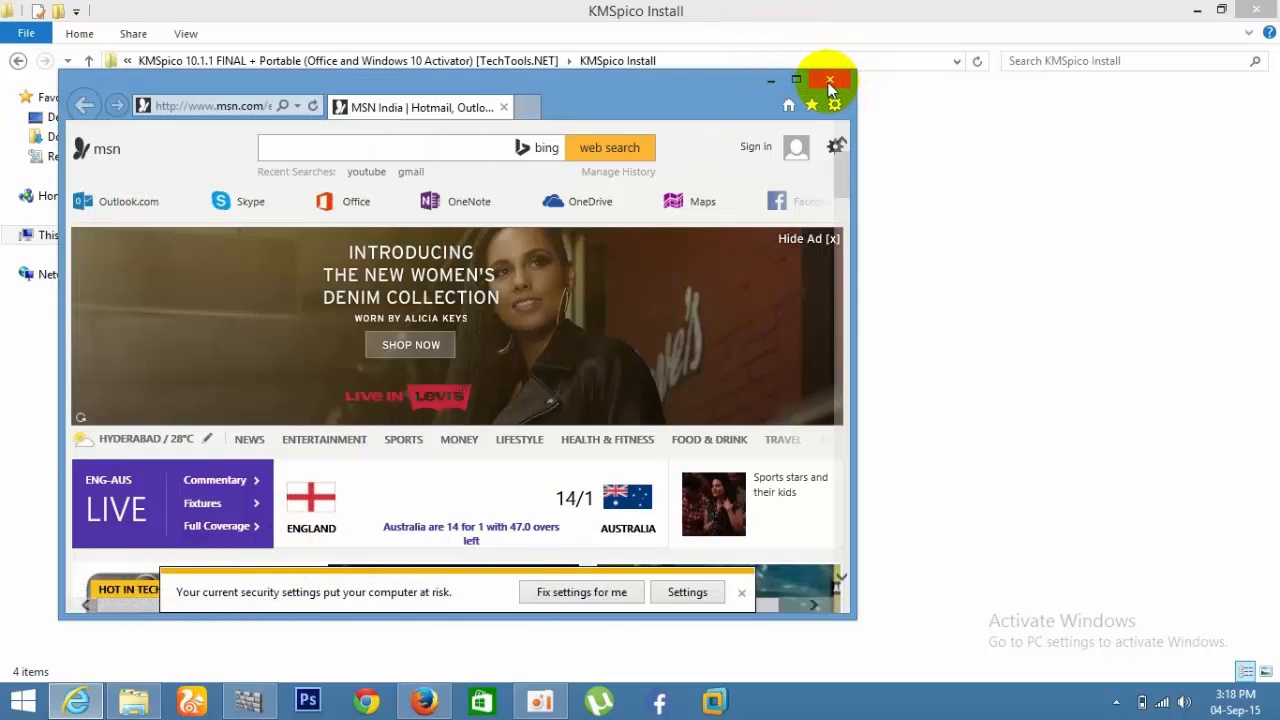
# Try running KMSpico_setup as administrator from the folder and dismiss the file-name-too-long error
pyautogui.click(769, 79)
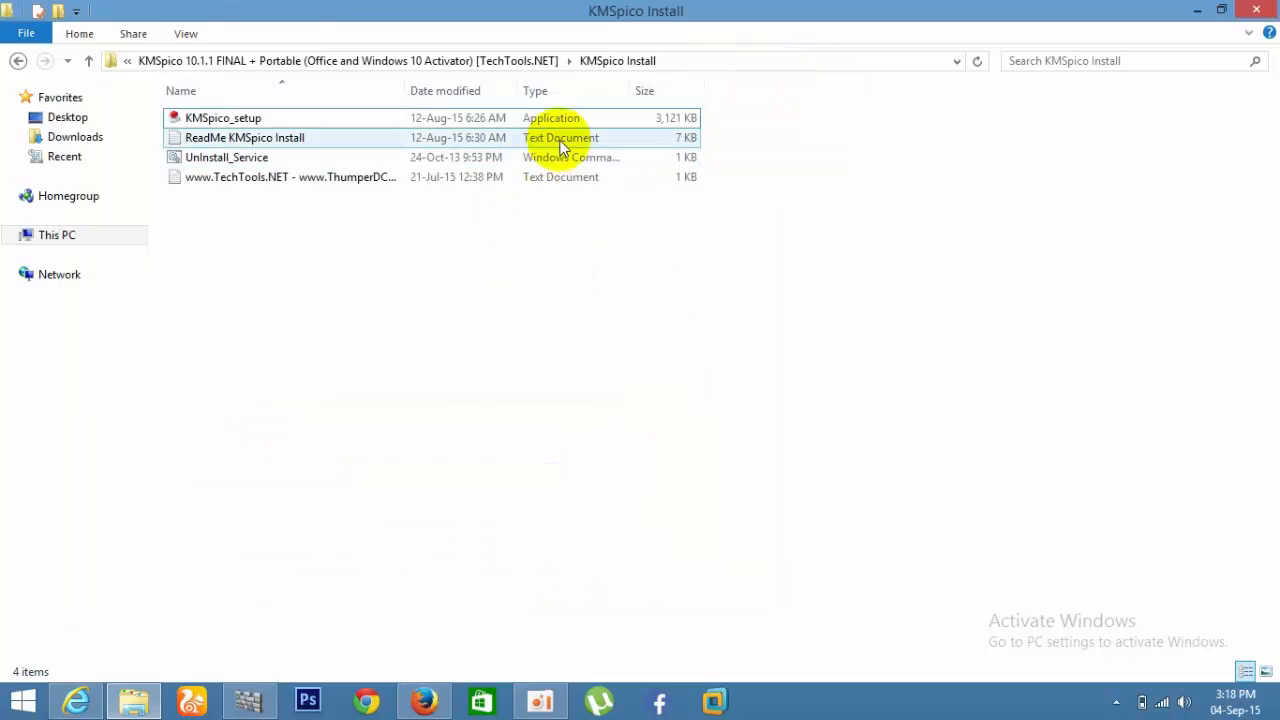
pyautogui.click(582, 118)
pyautogui.rightClick(582, 118)
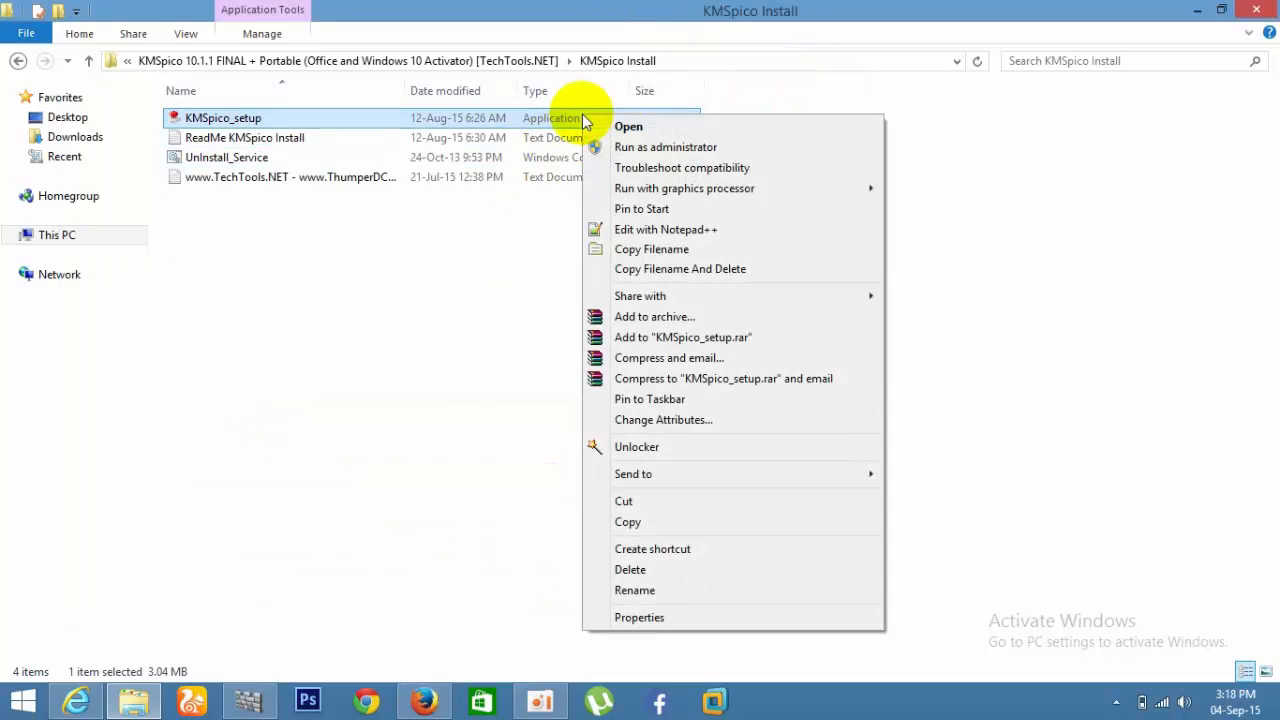
pyautogui.click(620, 145)
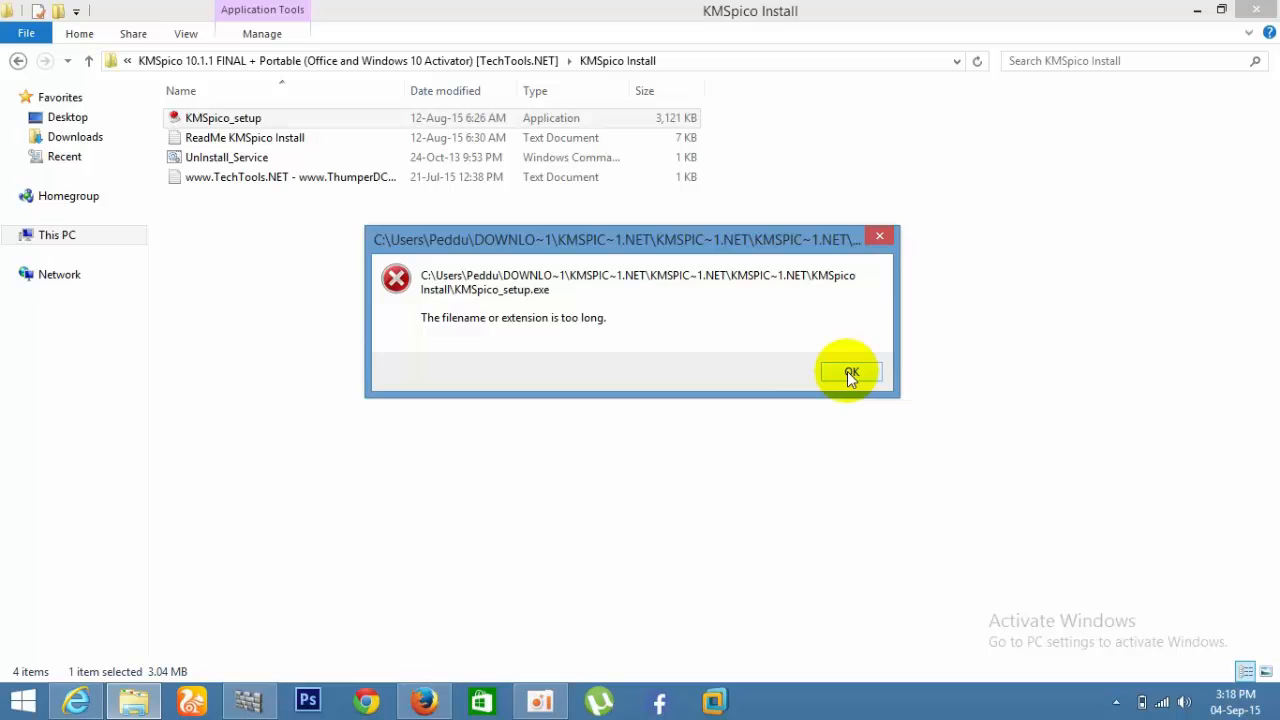
pyautogui.click(847, 371)
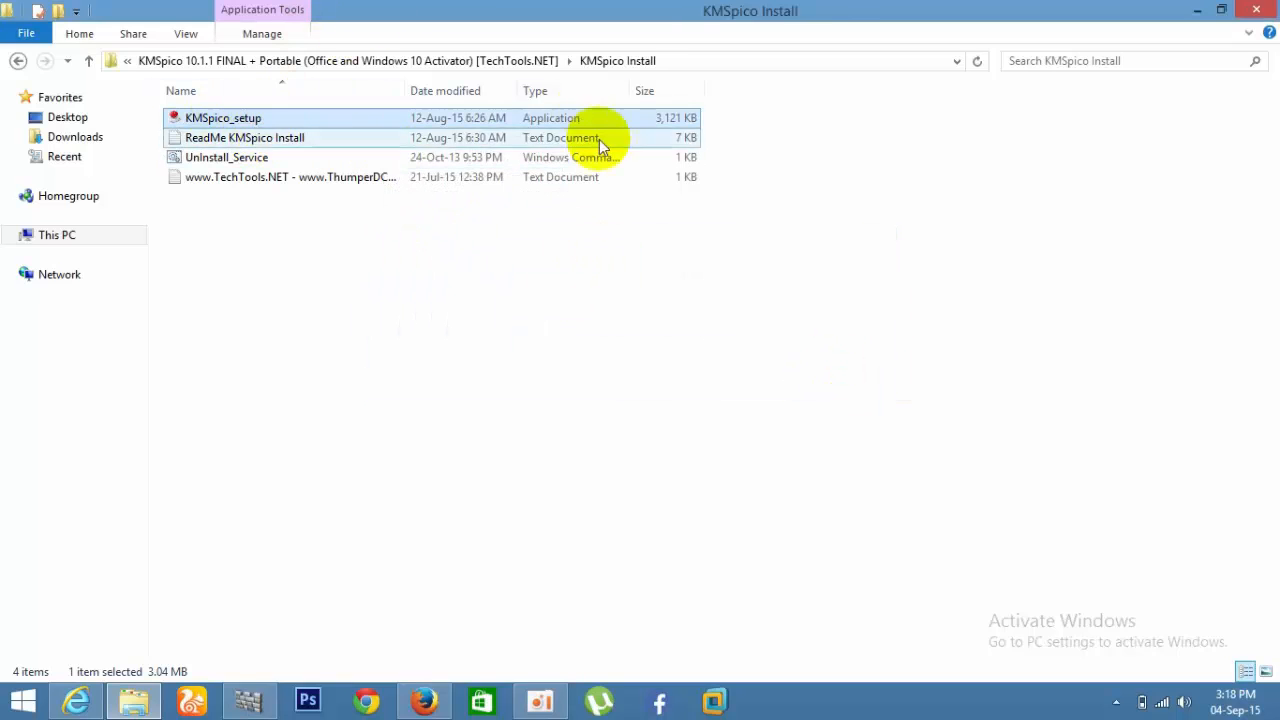
# Copy all four KMSpico Install files and paste them onto the desktop
pyautogui.moveTo(625, 250); pyautogui.dragTo(455, 120)
pyautogui.rightClick(455, 125)
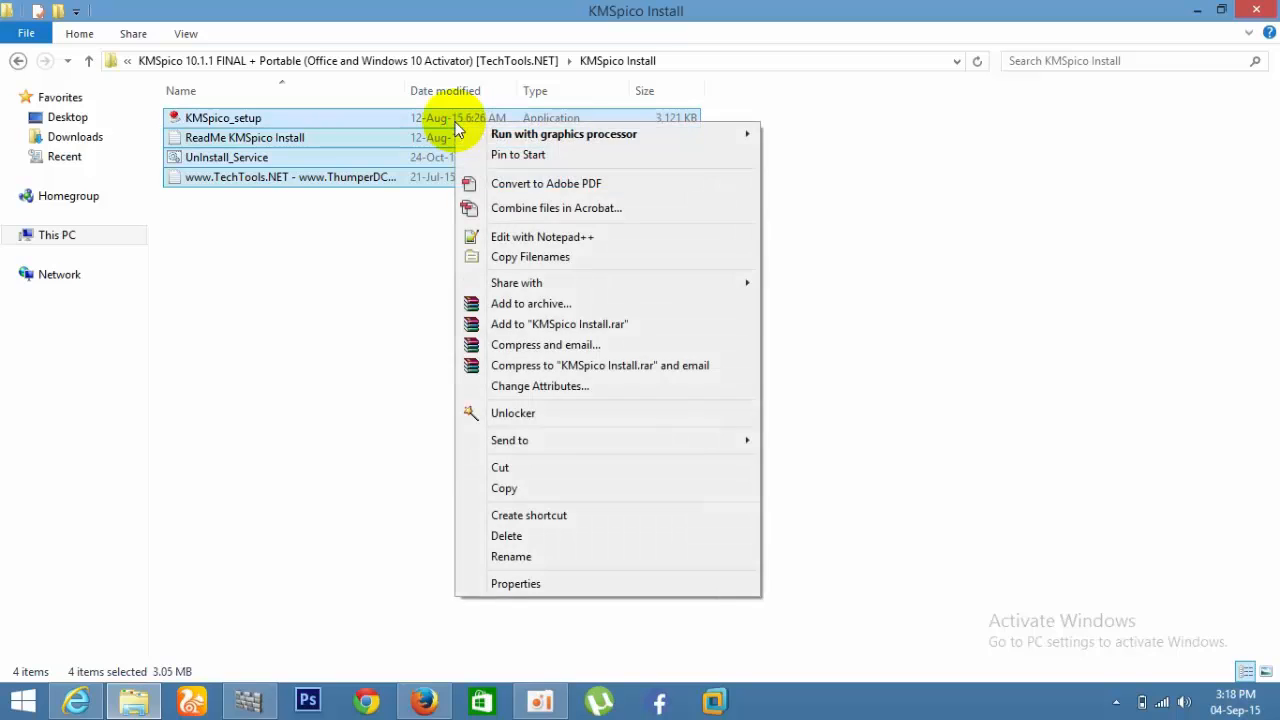
pyautogui.click(503, 488)
pyautogui.click(1197, 10)
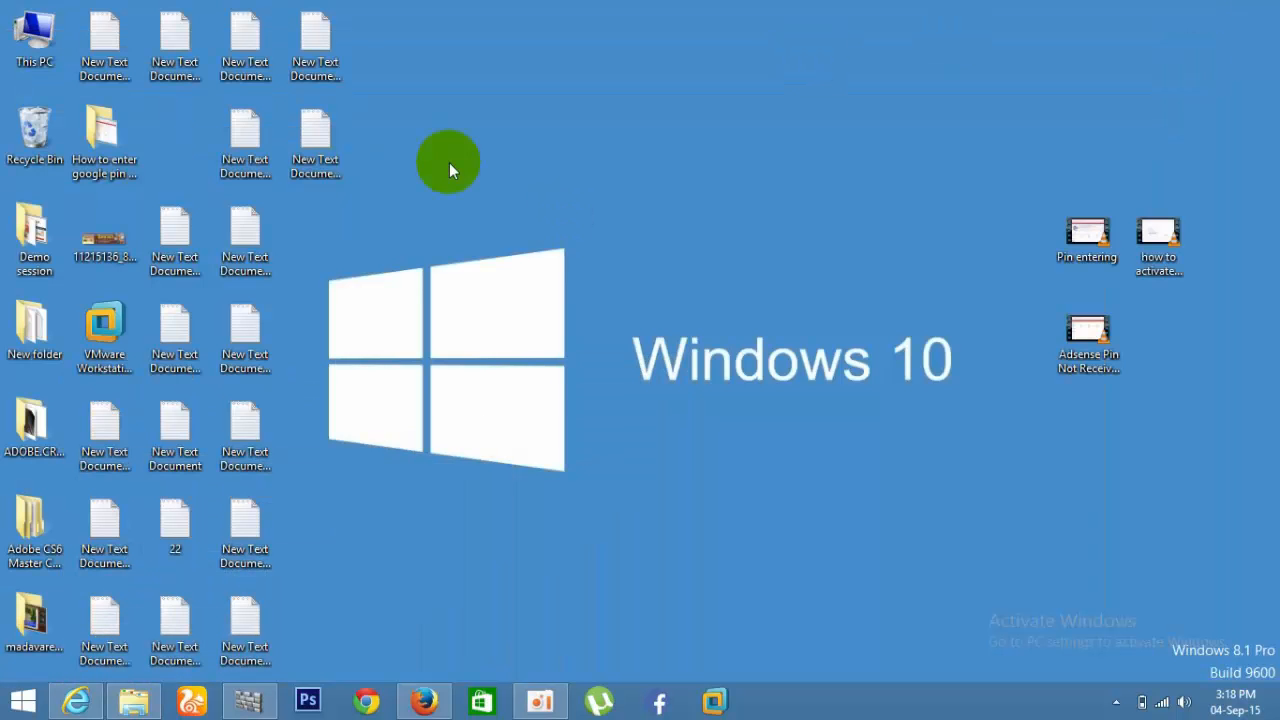
pyautogui.rightClick(449, 162)
pyautogui.click(480, 240)
# Select the pasted KMSpico_setup on the desktop and bring up its actions
pyautogui.click(455, 140)
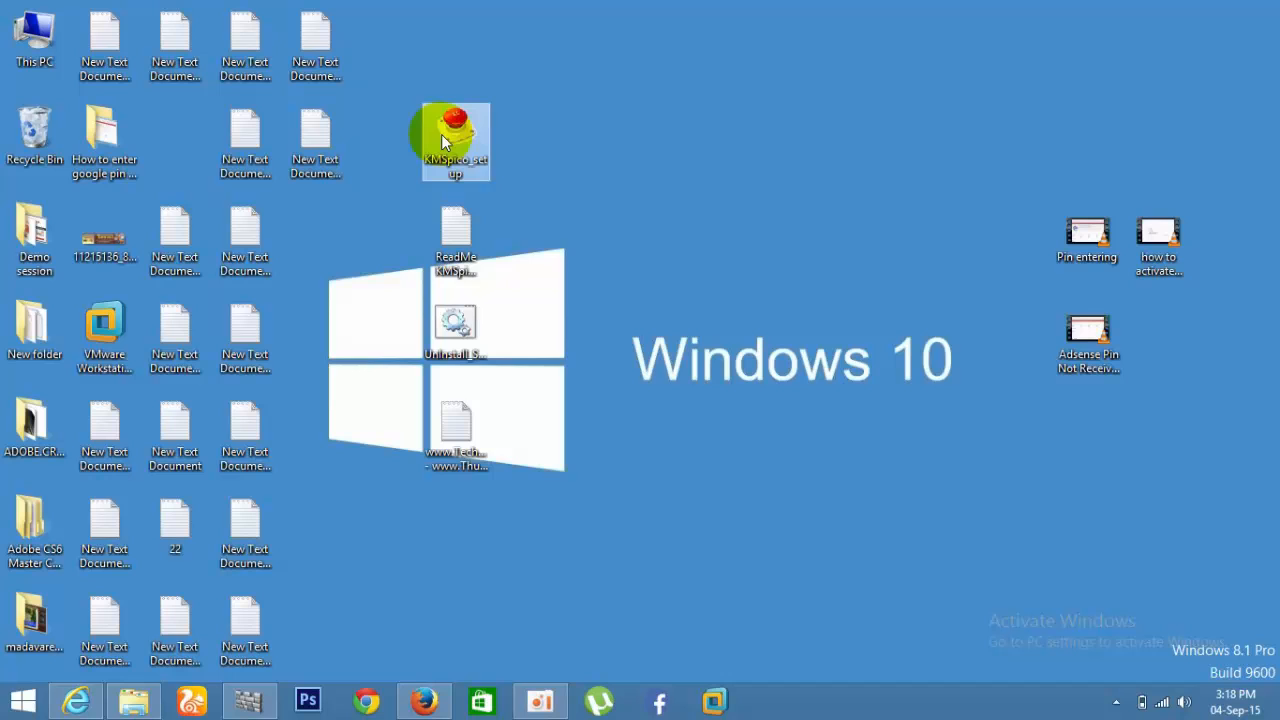
pyautogui.rightClick(441, 134)
# Run the setup as administrator, accept the license agreement and install with default locations
pyautogui.click(490, 168)
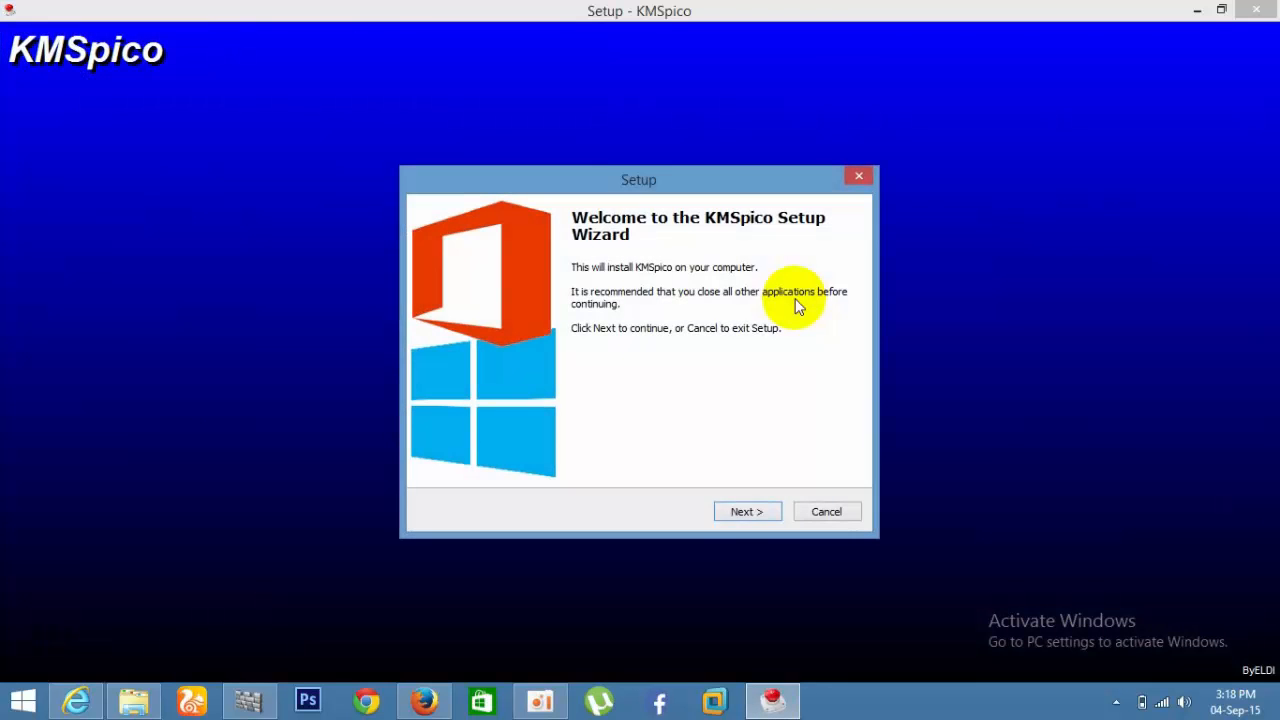
pyautogui.click(749, 508)
pyautogui.click(460, 450)
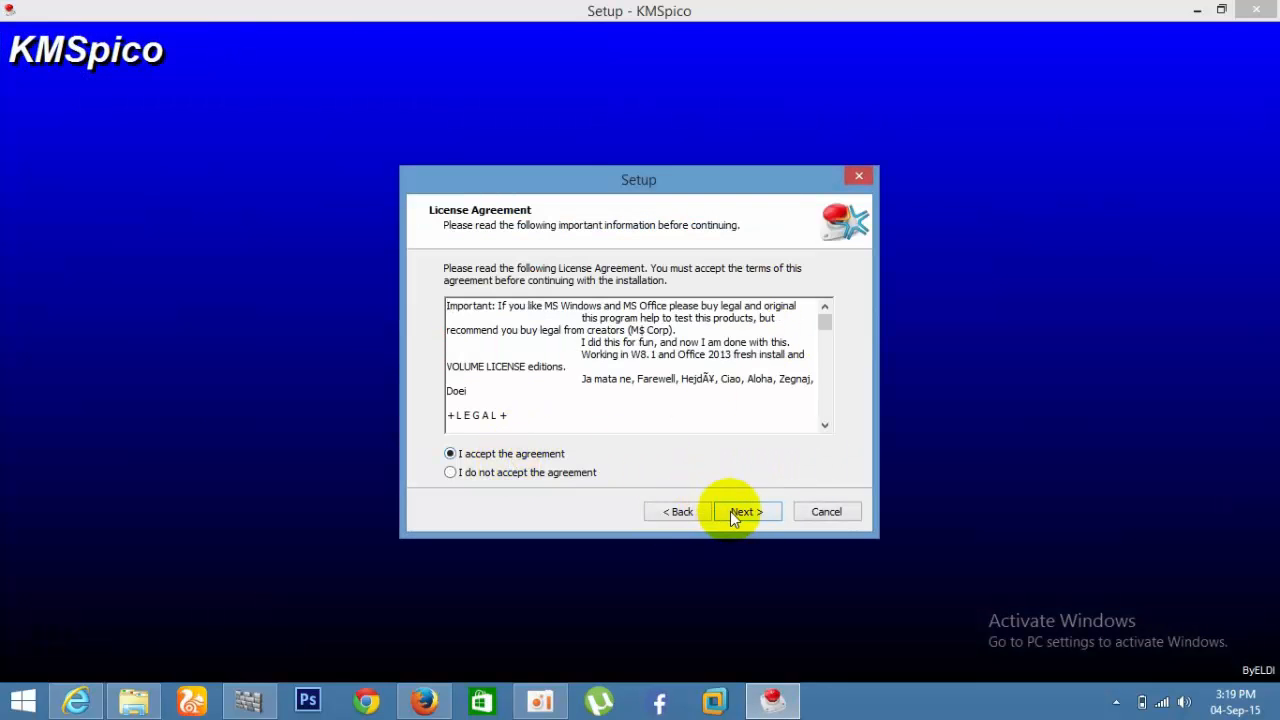
pyautogui.click(740, 511)
pyautogui.click(737, 516)
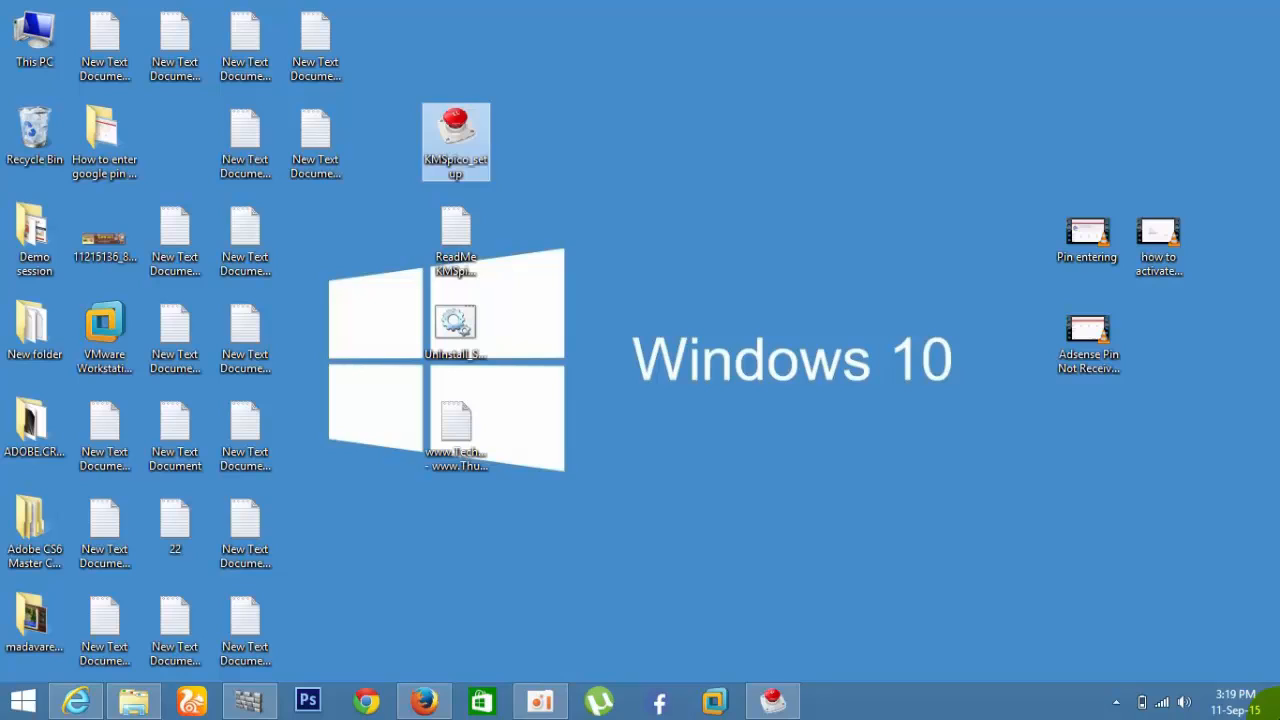
# Refresh the desktop after the installation finishes
pyautogui.rightClick(733, 244)
pyautogui.click(783, 300)
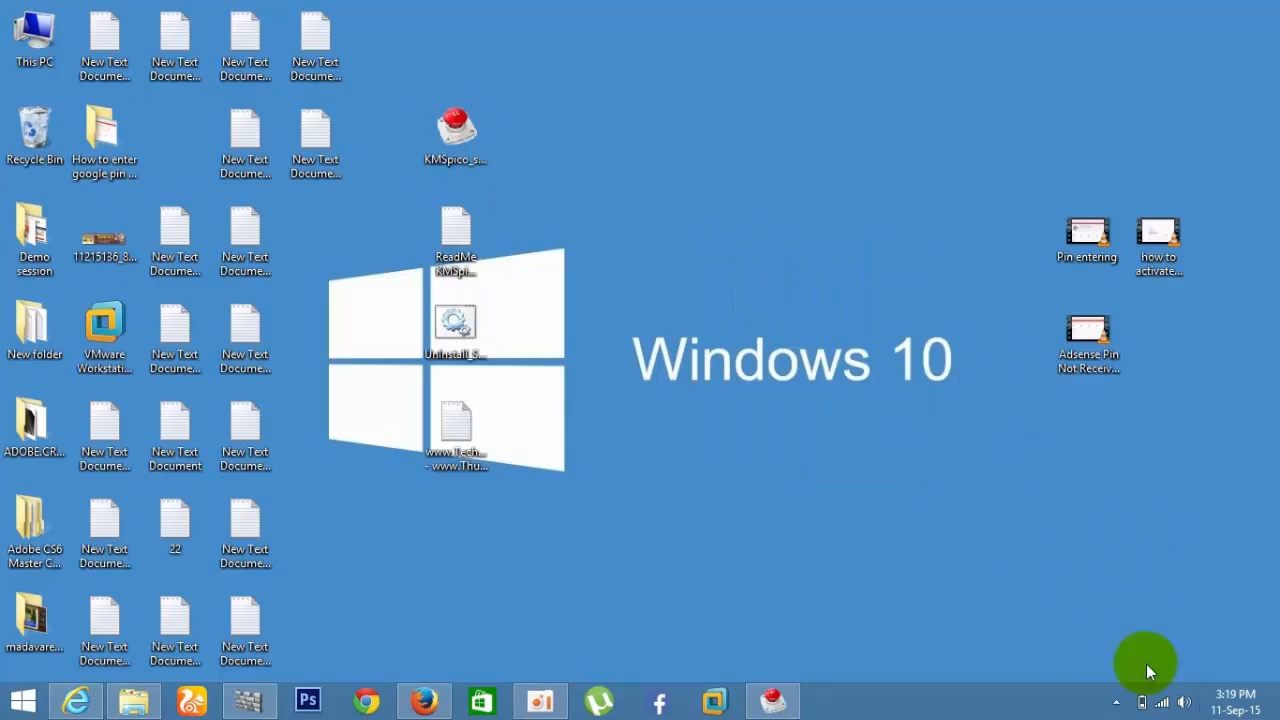